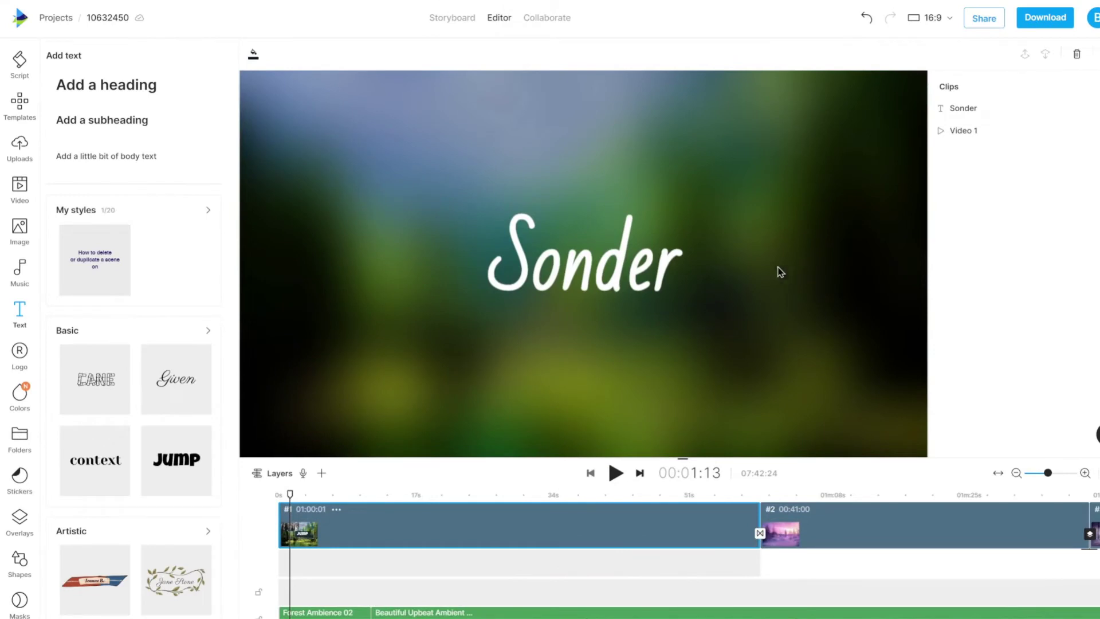
# Select the Sonder title on the canvas for editing.
pyautogui.click(588, 262)
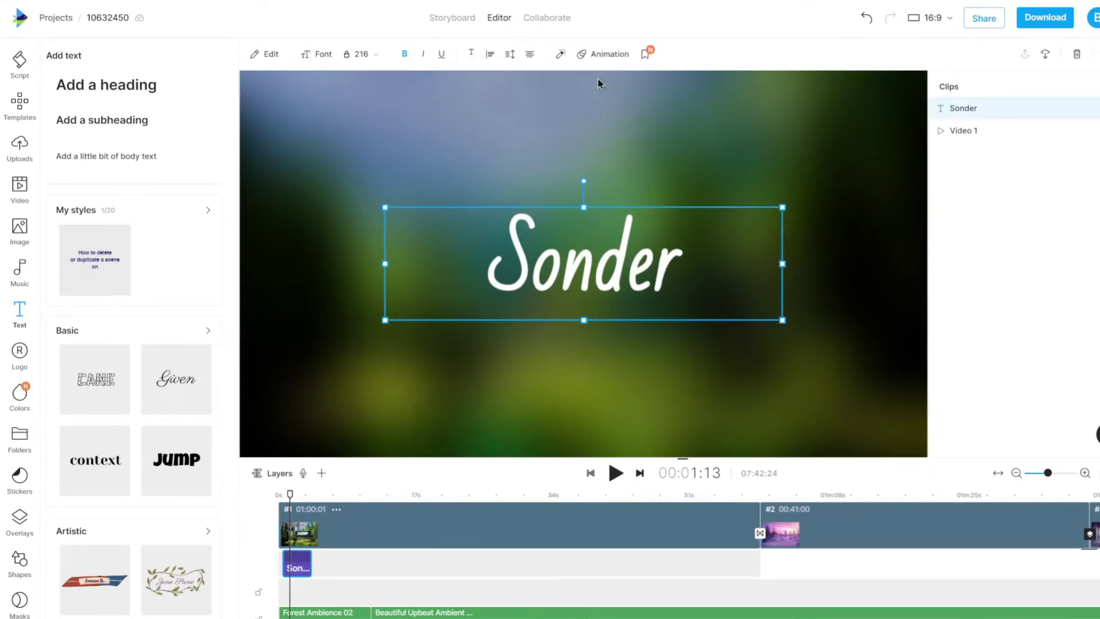
# Show Sonder's animation settings and list the entrance animation types.
pyautogui.click(596, 58)
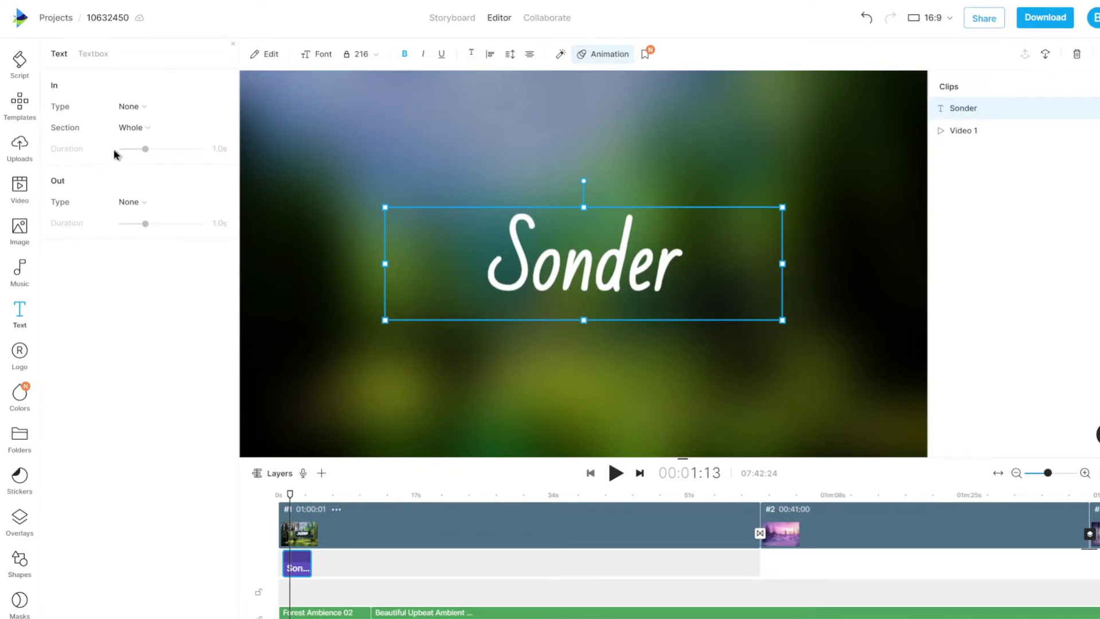
pyautogui.click(135, 109)
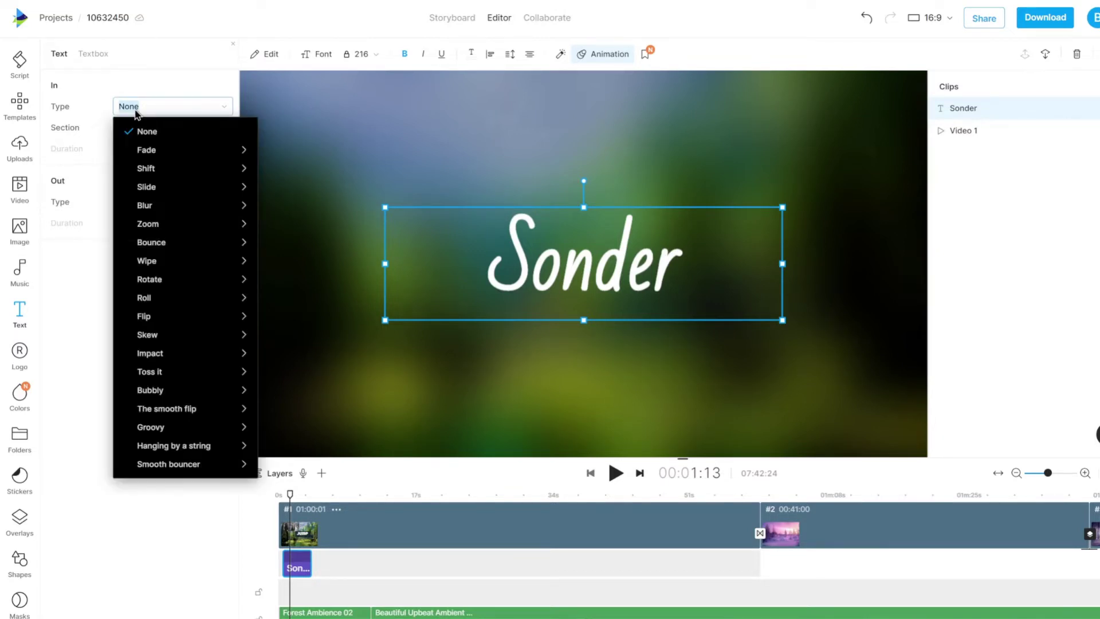
pyautogui.moveTo(159, 150)
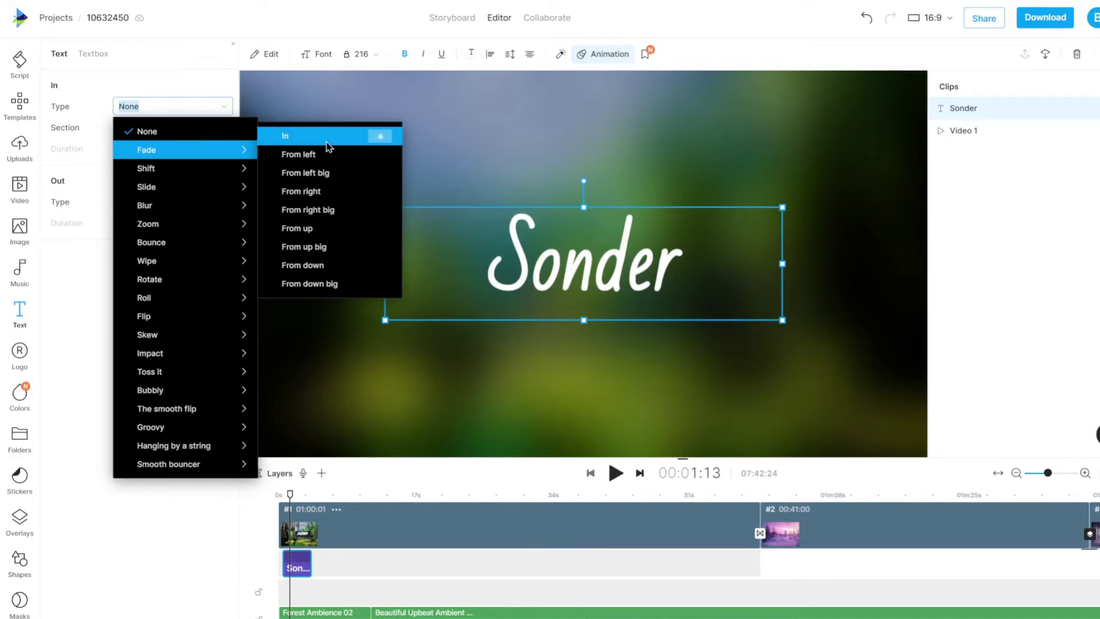
# Give Sonder a 1.5s Fade from right big entrance, then rewind playback.
pyautogui.click(311, 210)
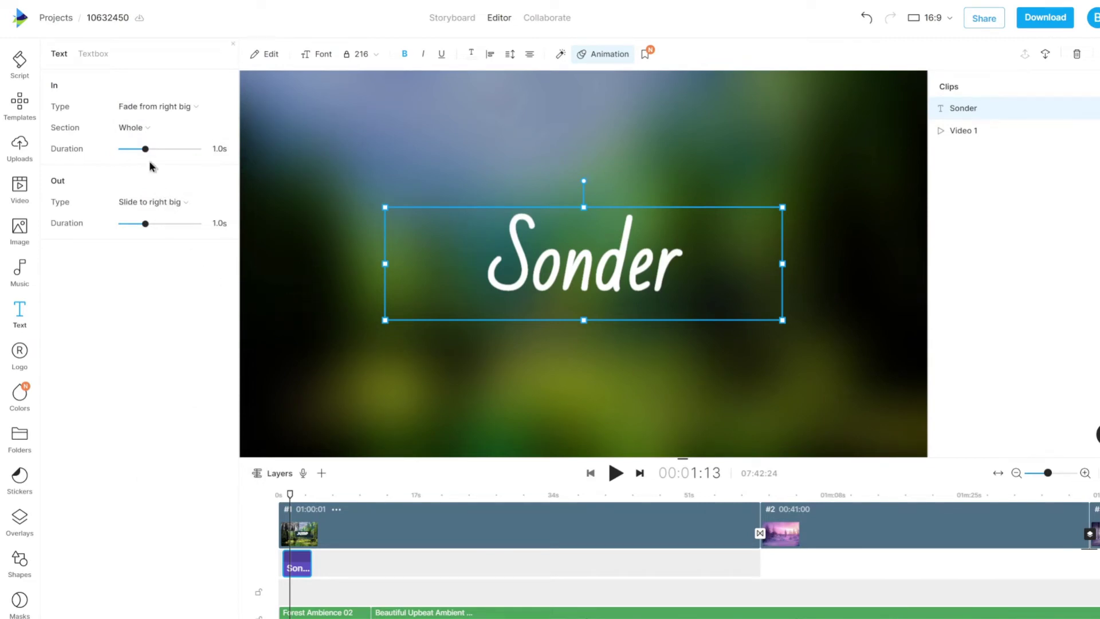
pyautogui.moveTo(146, 152); pyautogui.dragTo(160, 155)
pyautogui.moveTo(287, 495); pyautogui.dragTo(272, 497)
# Preview Sonder's animation, then put the playhead back at 1:13.
pyautogui.press('space')
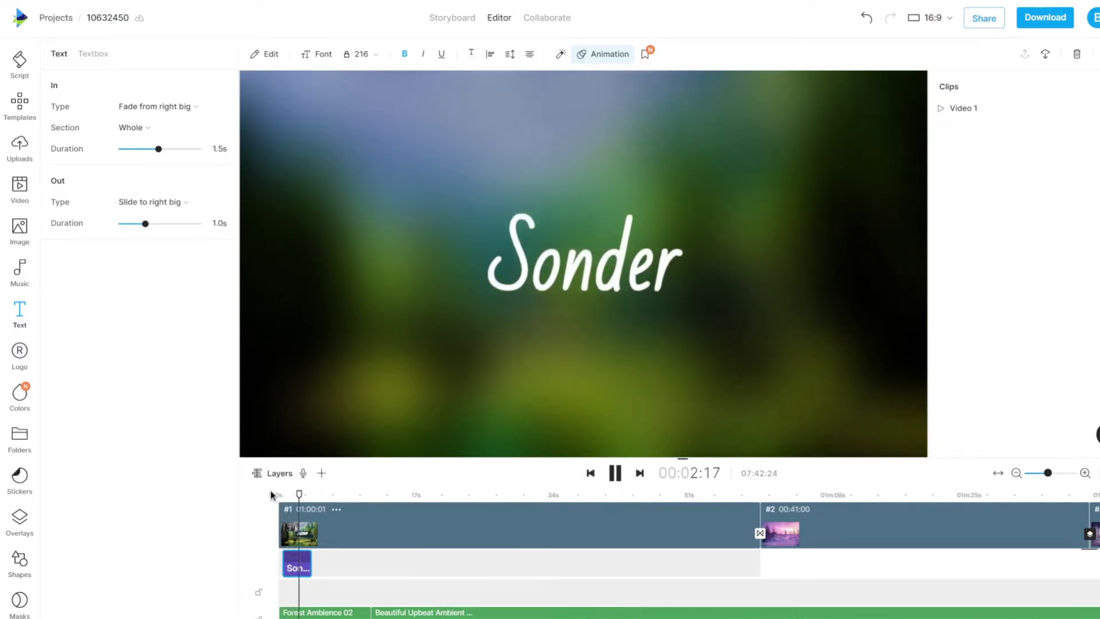
pyautogui.press('space')
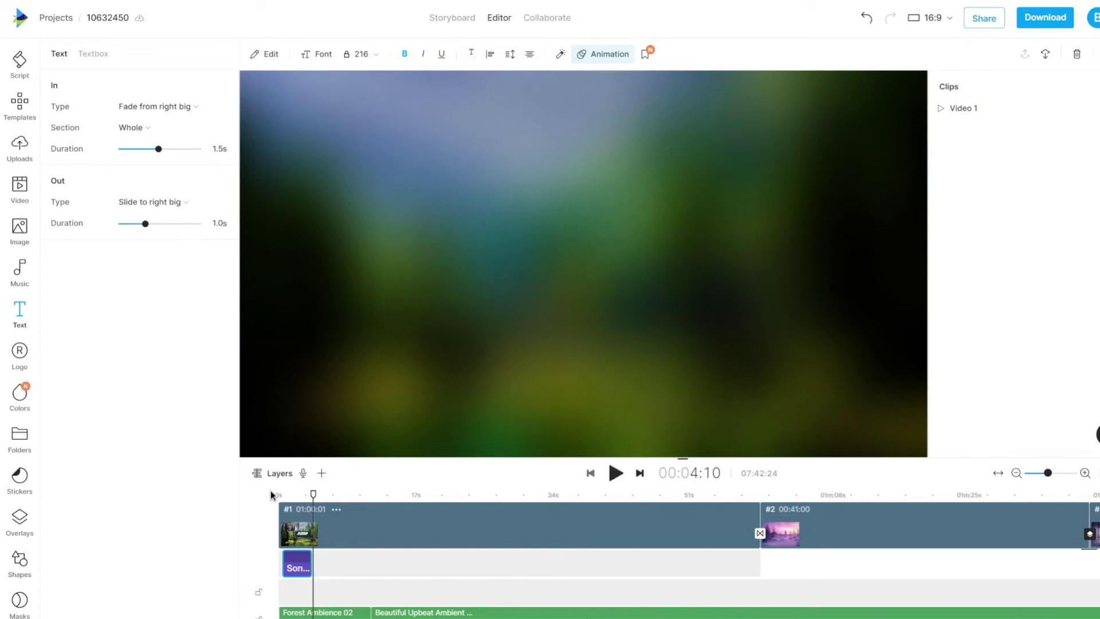
pyautogui.click(290, 495)
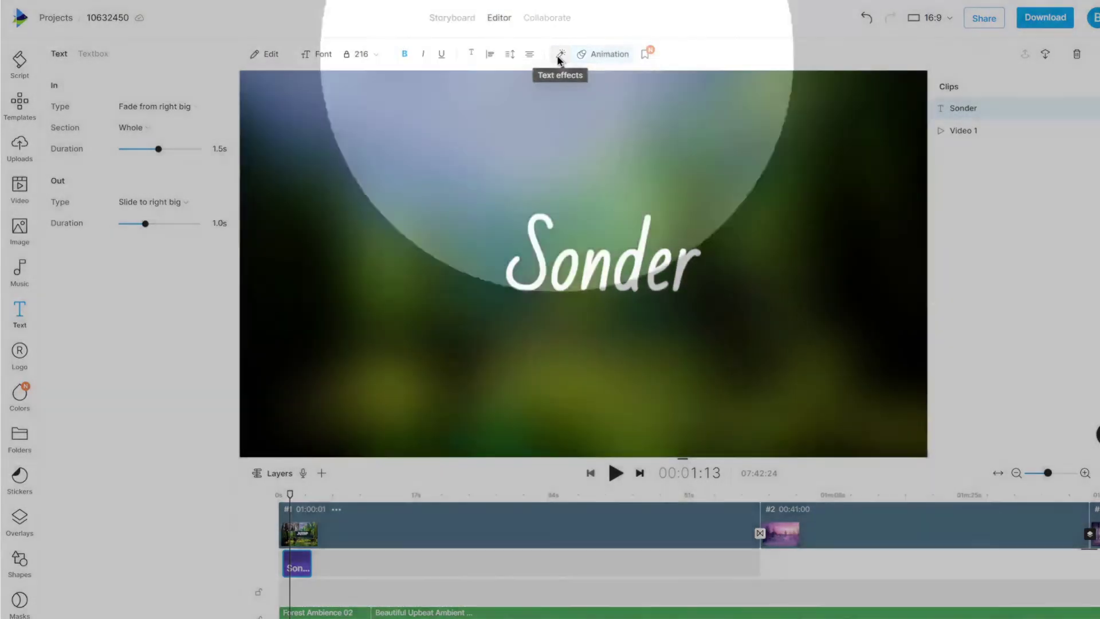
# Add a dark 75%-opacity background fill behind Sonder and return to its animation settings.
pyautogui.click(558, 55)
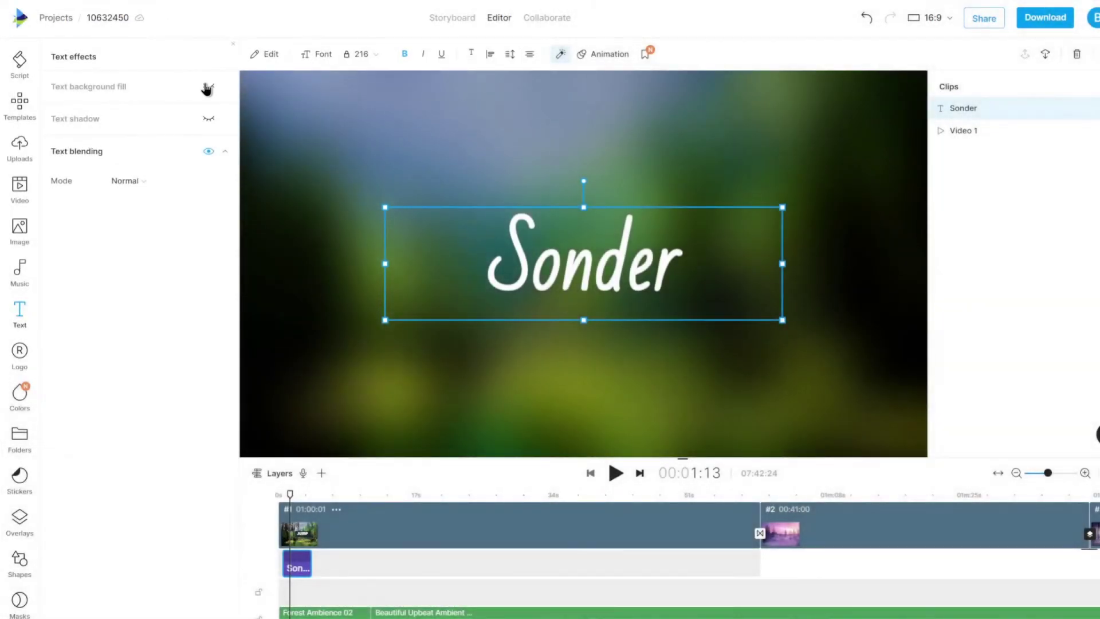
pyautogui.click(207, 90)
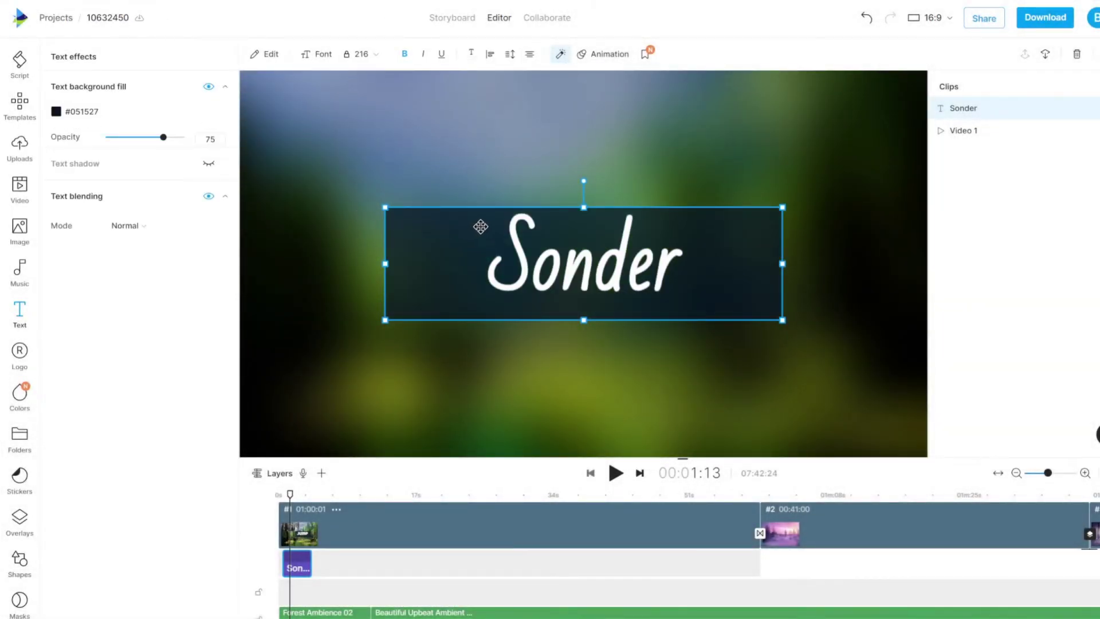
pyautogui.click(594, 60)
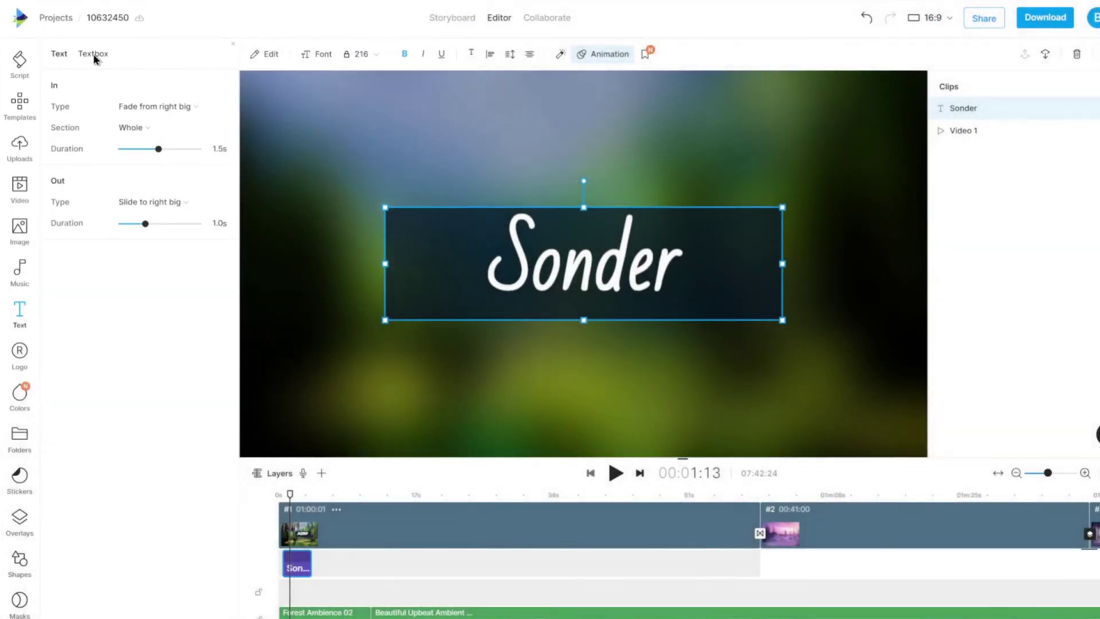
# Set the Sonder text's entrance animation type to None.
pyautogui.click(93, 54)
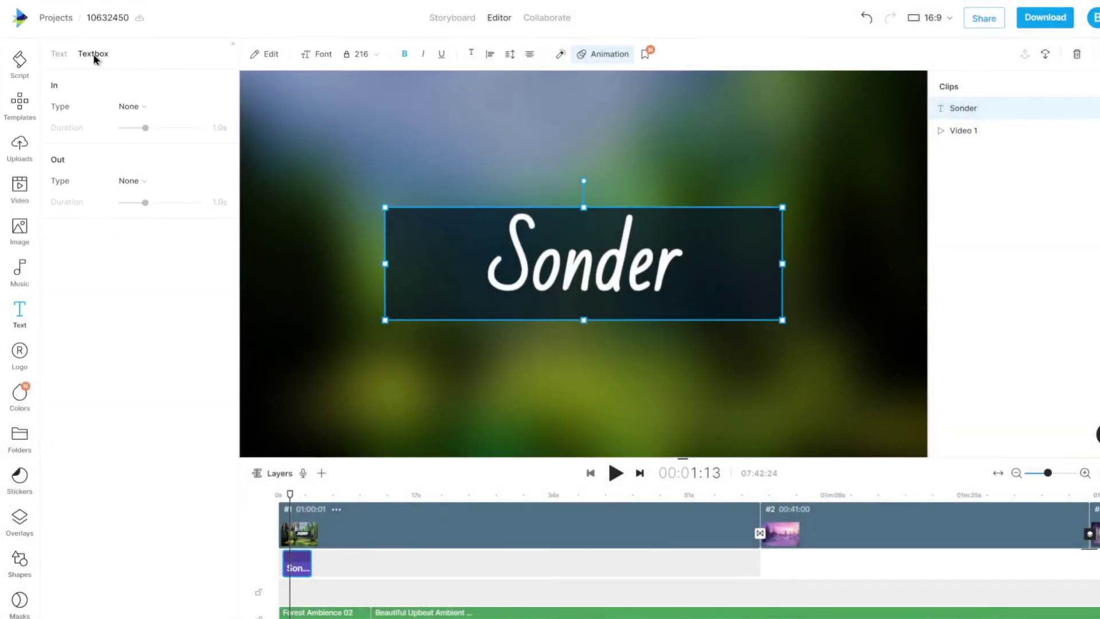
pyautogui.click(128, 106)
pyautogui.click(59, 53)
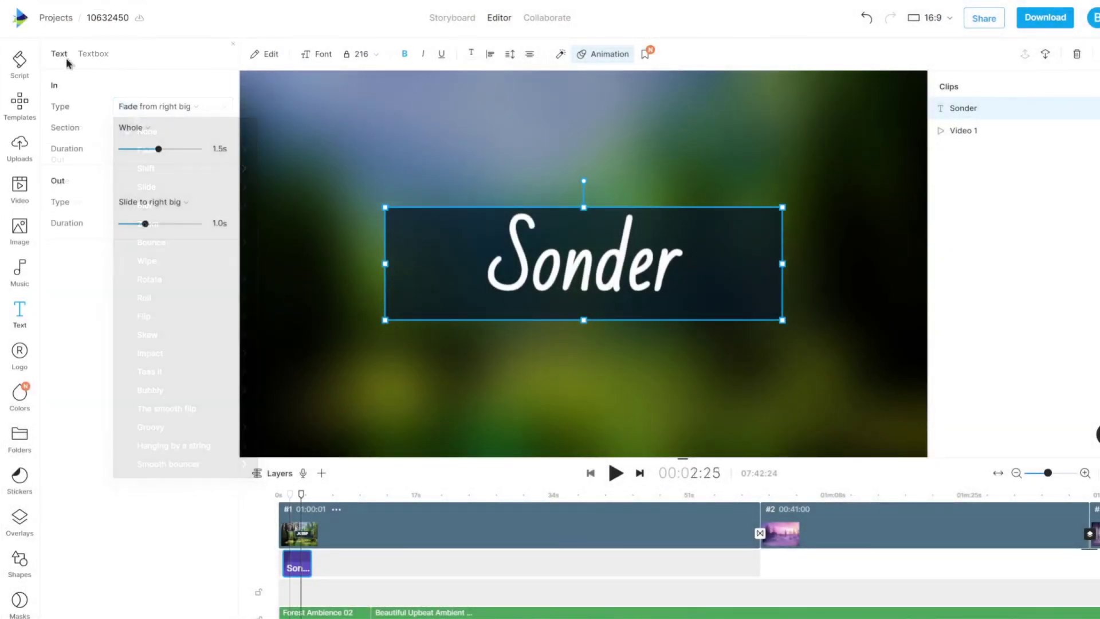
pyautogui.click(154, 107)
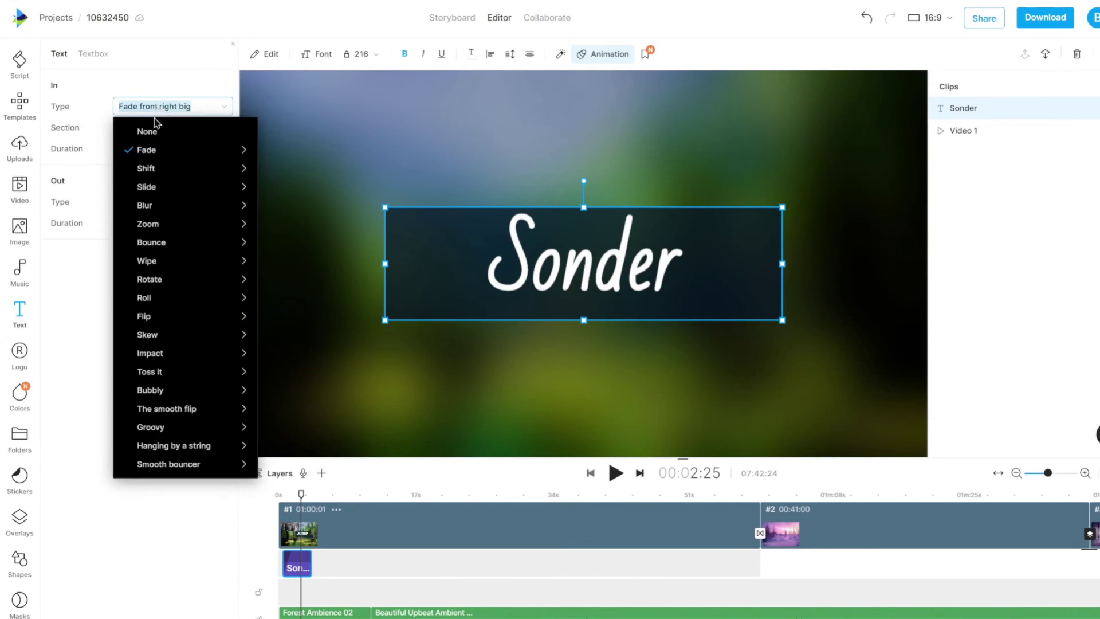
pyautogui.click(152, 132)
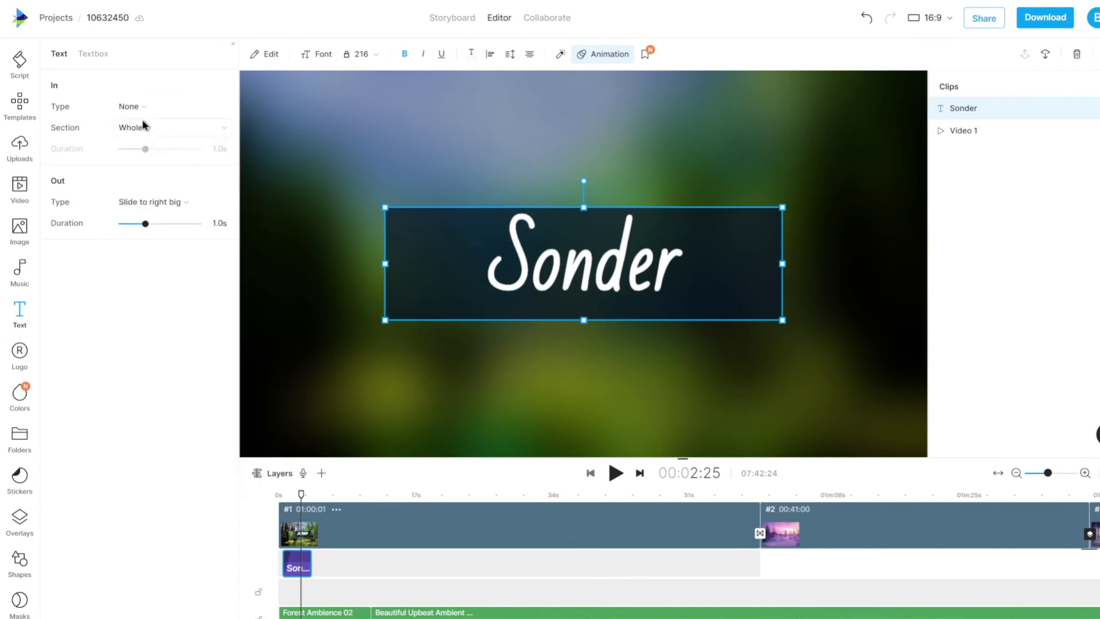
# Set the text box's entrance animation type to None.
pyautogui.click(105, 59)
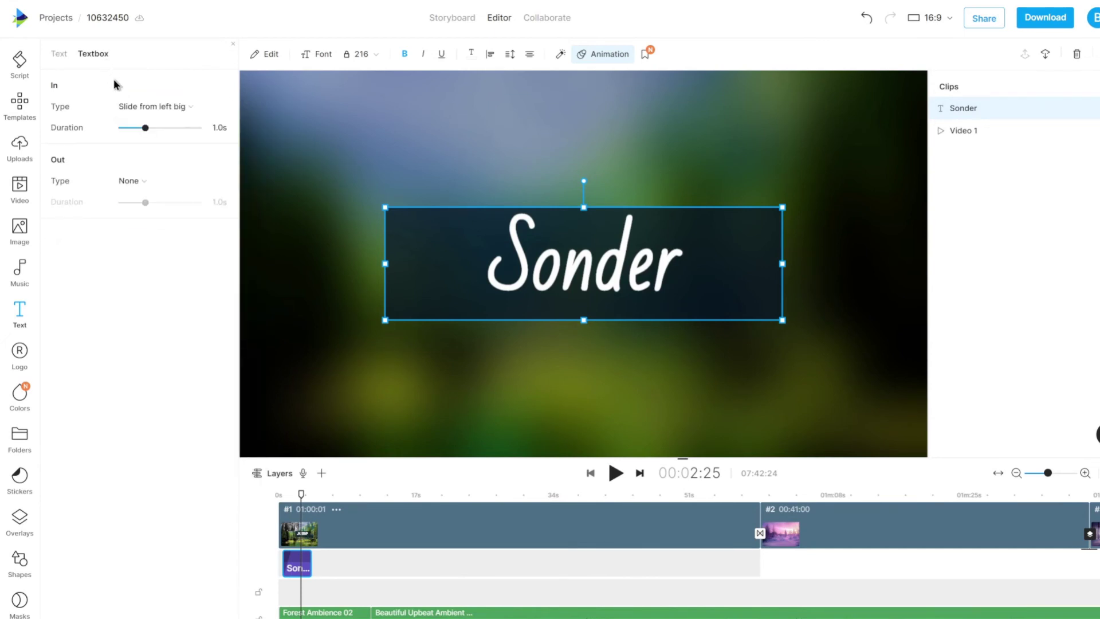
pyautogui.click(137, 107)
pyautogui.click(142, 132)
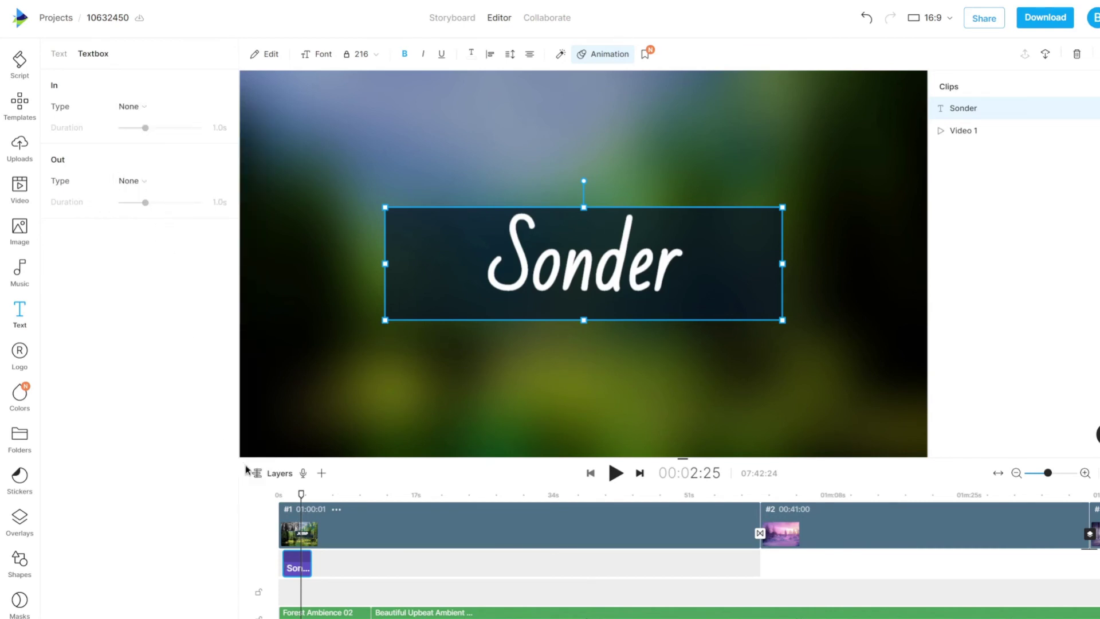
# Move the playhead back to 00:00 on the timeline ruler.
pyautogui.click(272, 495)
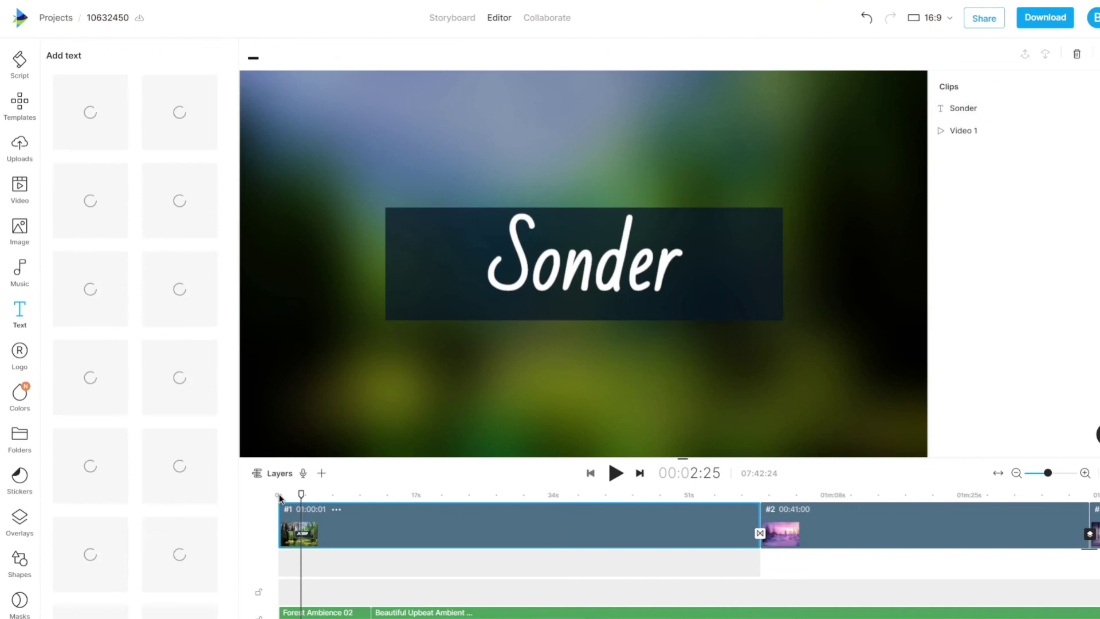